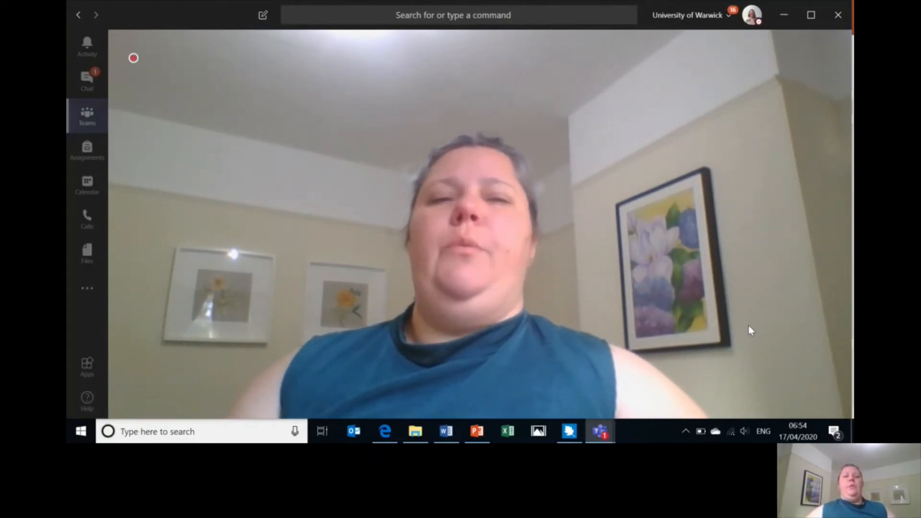
# - Search Windows for 'video editor' and launch the Photos Video Editor
pyautogui.click(205, 431)
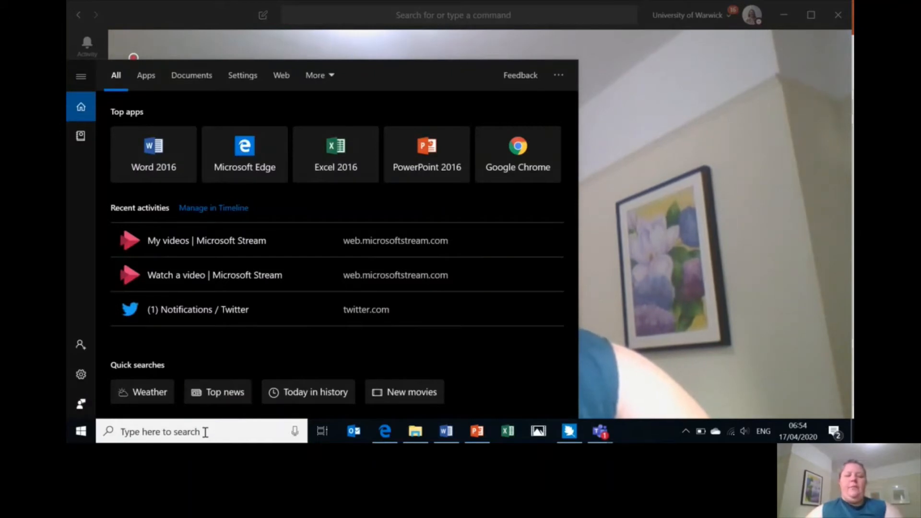
pyautogui.write('video editor')
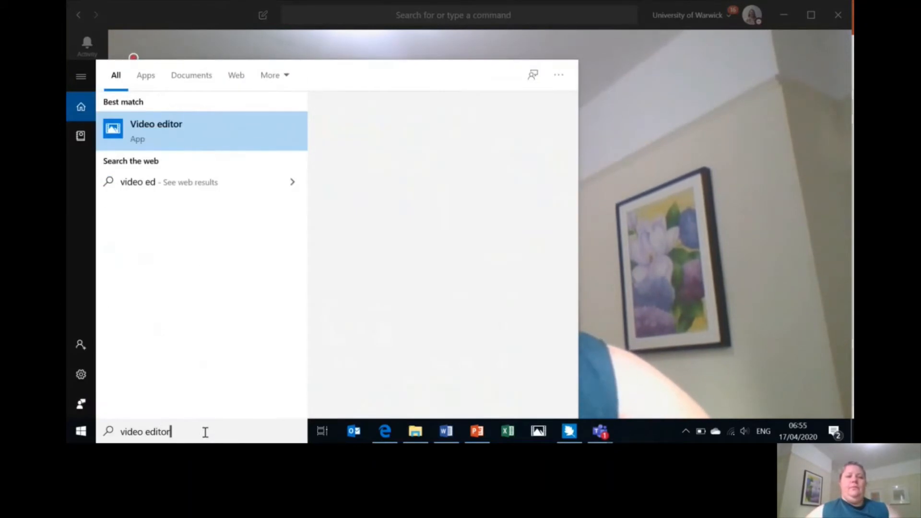
pyautogui.press('Return')
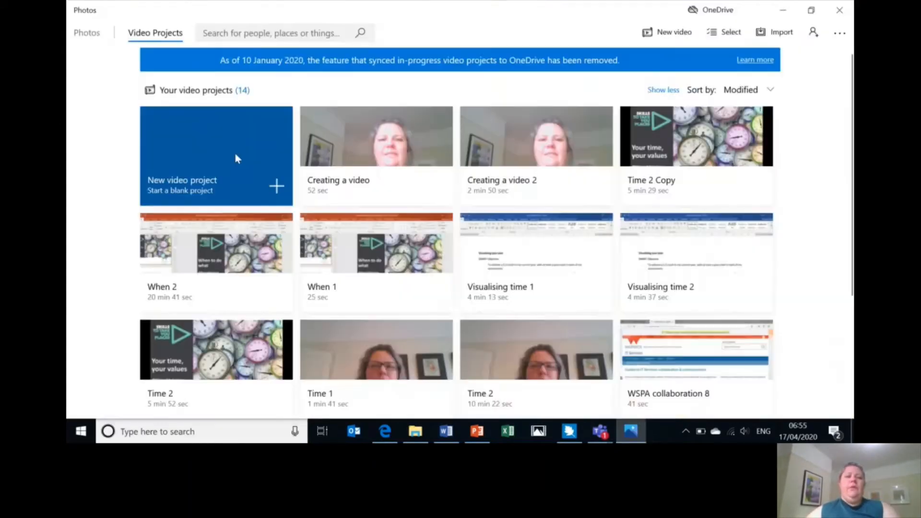
# - Create a new blank video project named 'test'
pyautogui.click(207, 186)
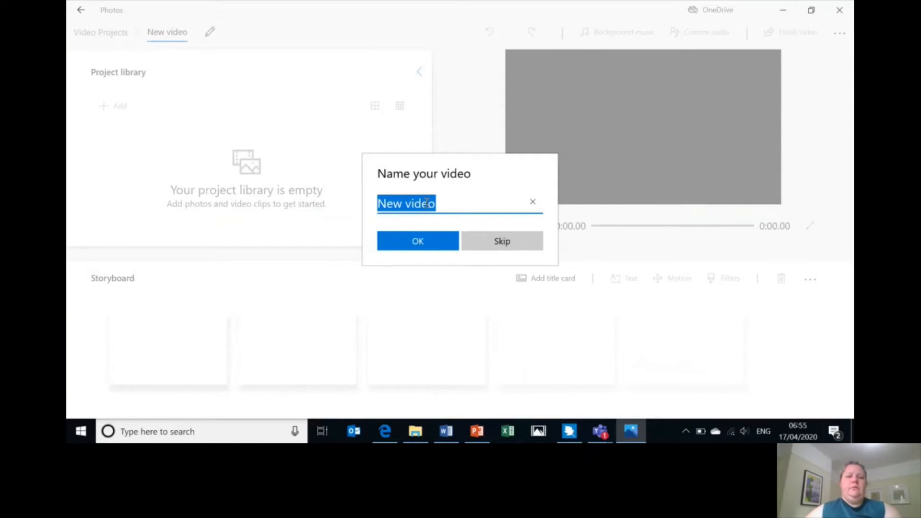
pyautogui.write('test')
pyautogui.click(417, 239)
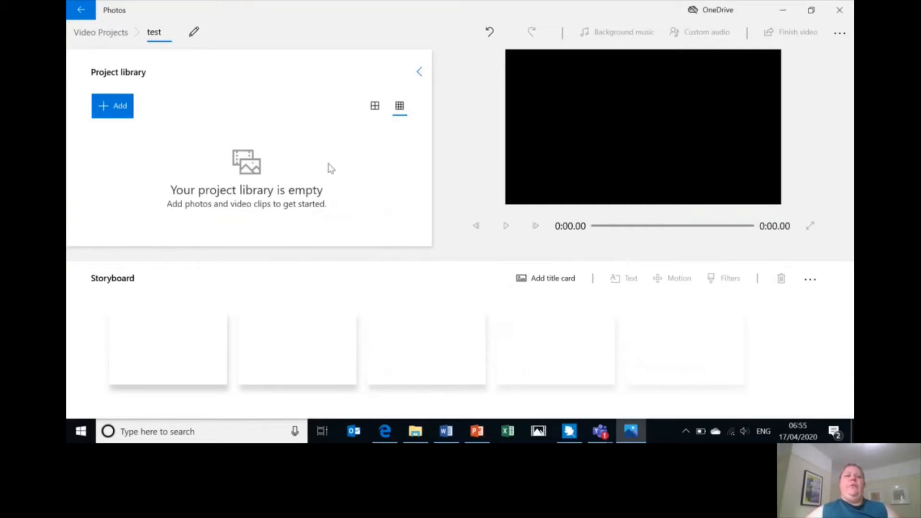
pyautogui.click(116, 113)
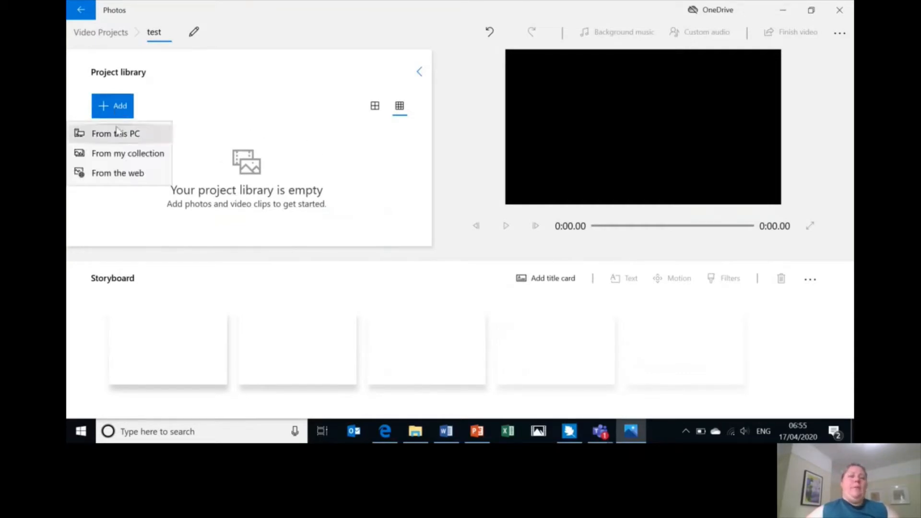
# - Import videos 2 plus the artist, koala, park-life and salmon photos from Downloads
pyautogui.click(116, 134)
pyautogui.click(219, 140)
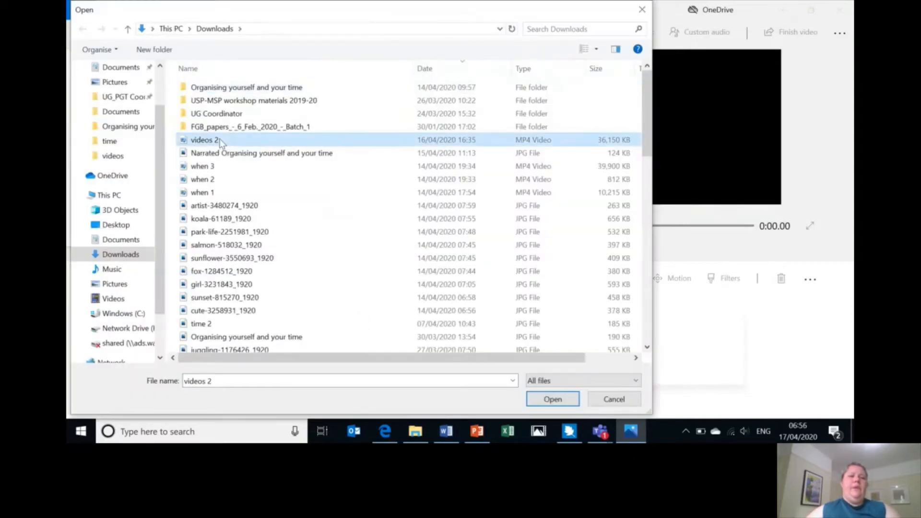
pyautogui.keyDown('ctrl'); pyautogui.click(212, 205); pyautogui.keyUp('ctrl')
pyautogui.keyDown('ctrl'); pyautogui.click(213, 219); pyautogui.keyUp('ctrl')
pyautogui.keyDown('ctrl'); pyautogui.click(213, 231); pyautogui.keyUp('ctrl')
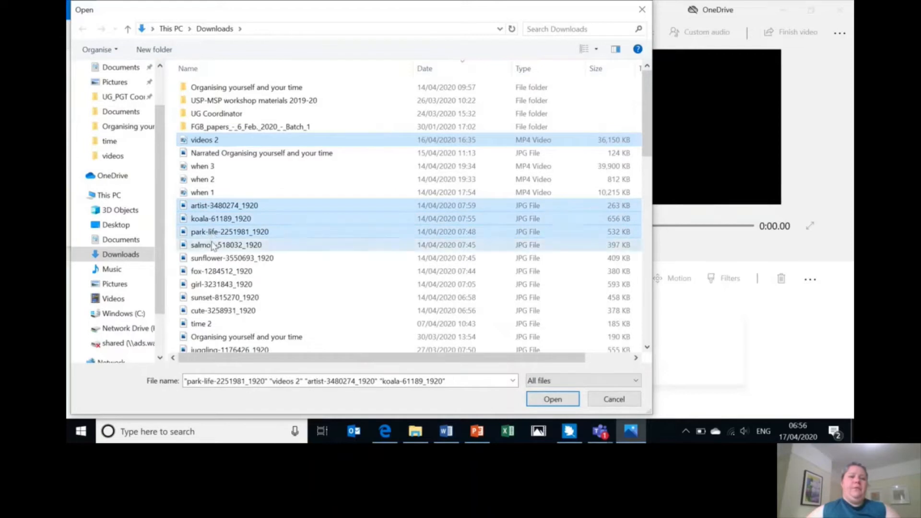
pyautogui.keyDown('ctrl'); pyautogui.click(213, 245); pyautogui.keyUp('ctrl')
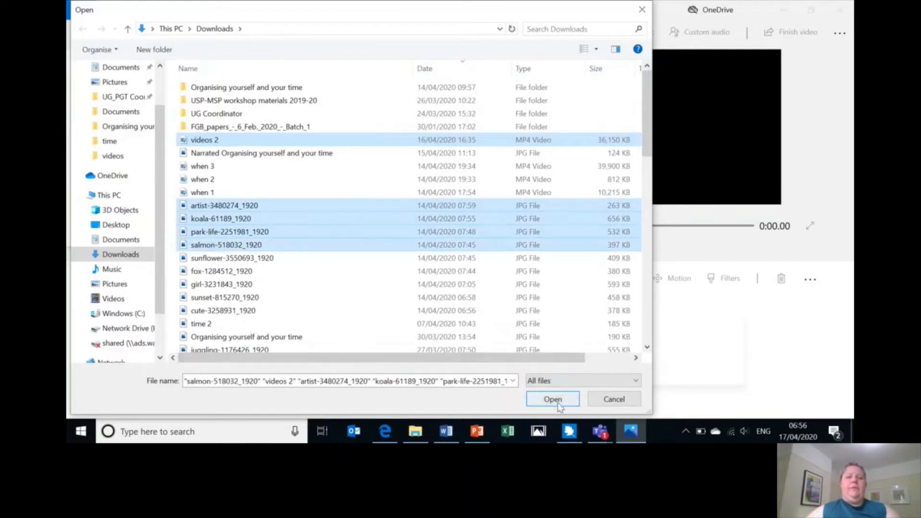
pyautogui.click(558, 402)
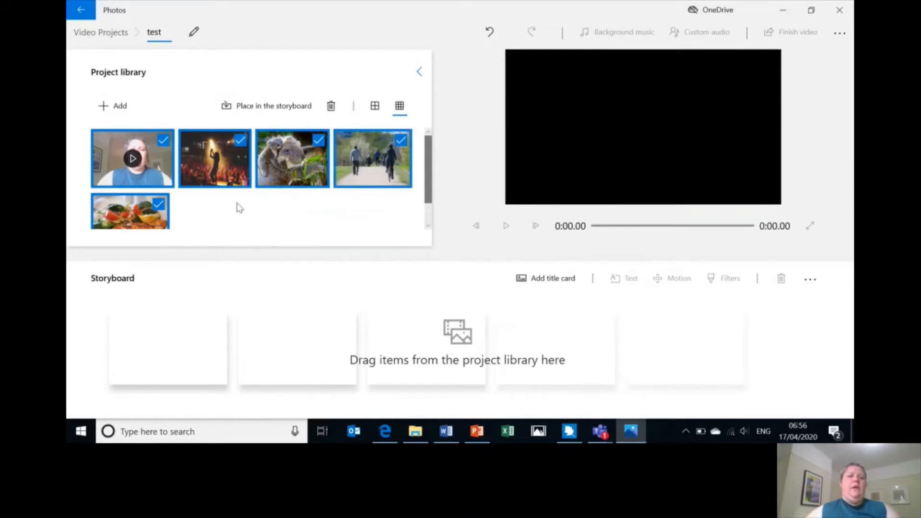
# - Place the concert photo, webcam clip and walking photo in the storyboard, then insert a title card at the start
pyautogui.click(263, 114)
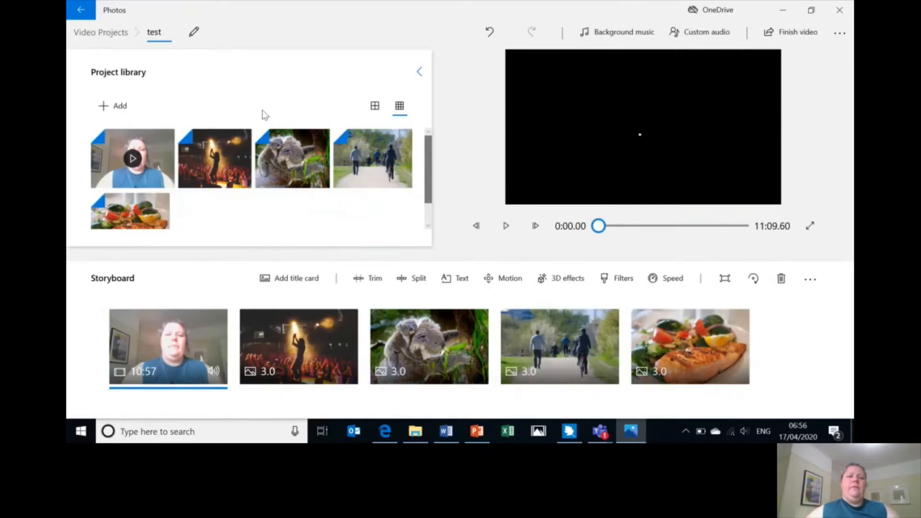
pyautogui.click(485, 35)
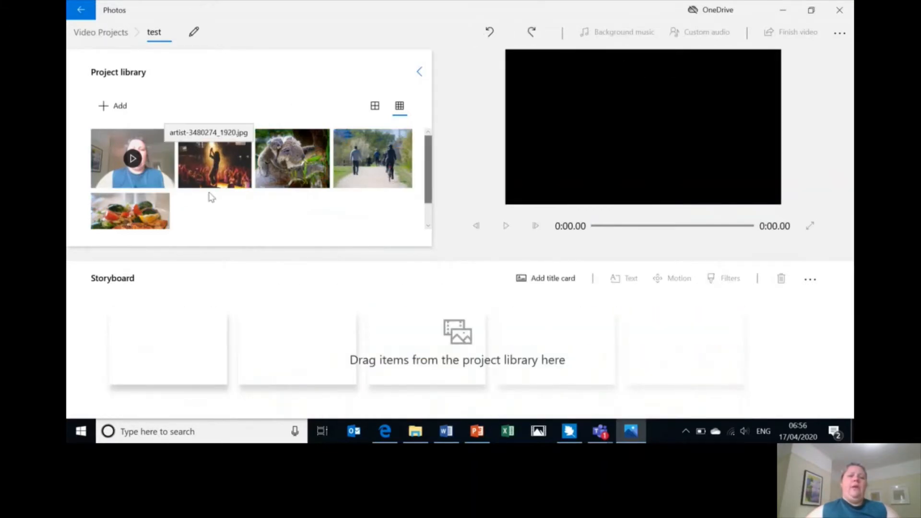
pyautogui.moveTo(209, 185); pyautogui.dragTo(144, 338)
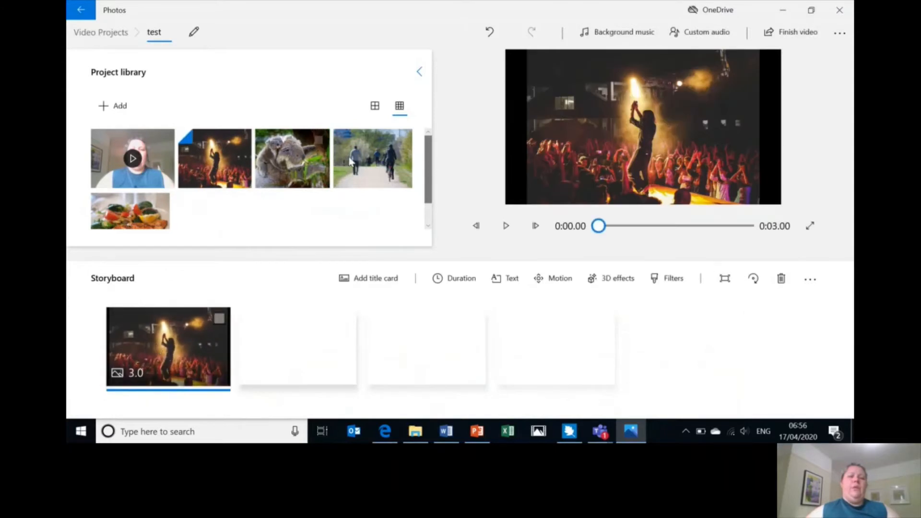
pyautogui.moveTo(144, 166); pyautogui.dragTo(307, 336)
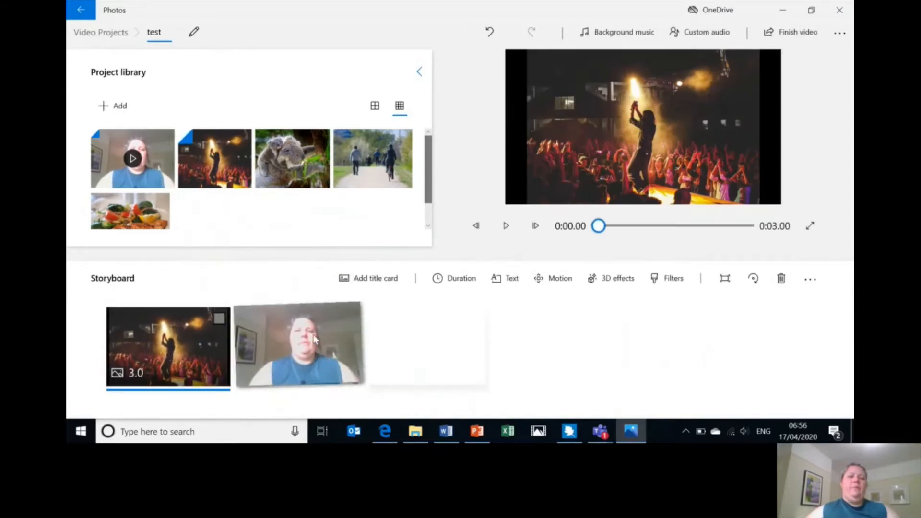
pyautogui.moveTo(374, 177); pyautogui.dragTo(443, 346)
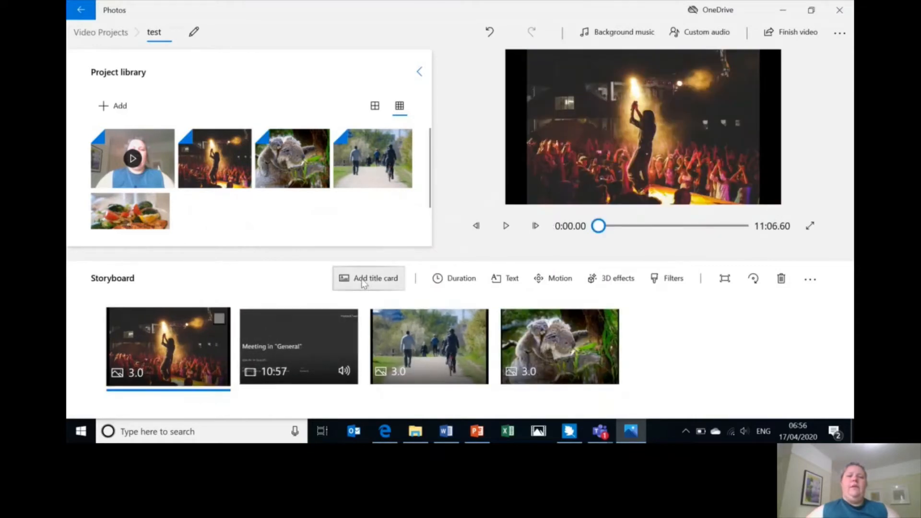
pyautogui.click(363, 283)
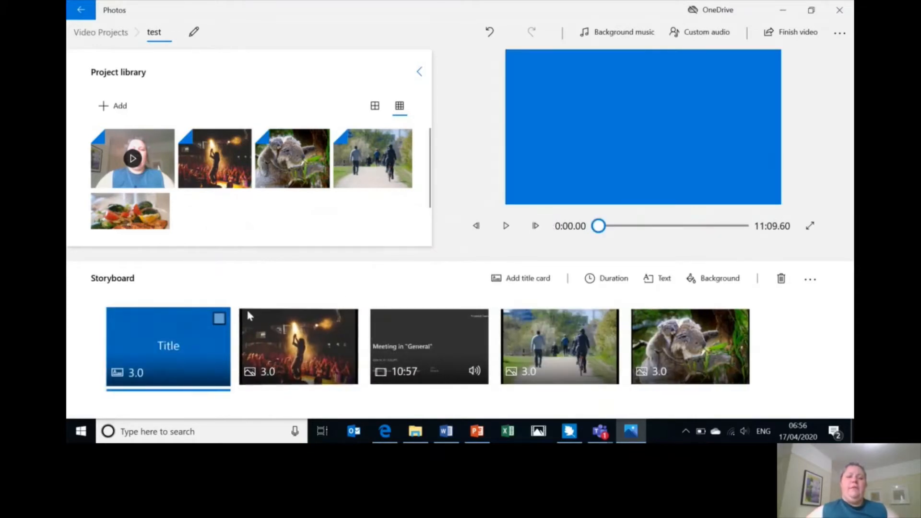
# - Enter 'Test' as the title text and give it the Classic style
pyautogui.click(653, 278)
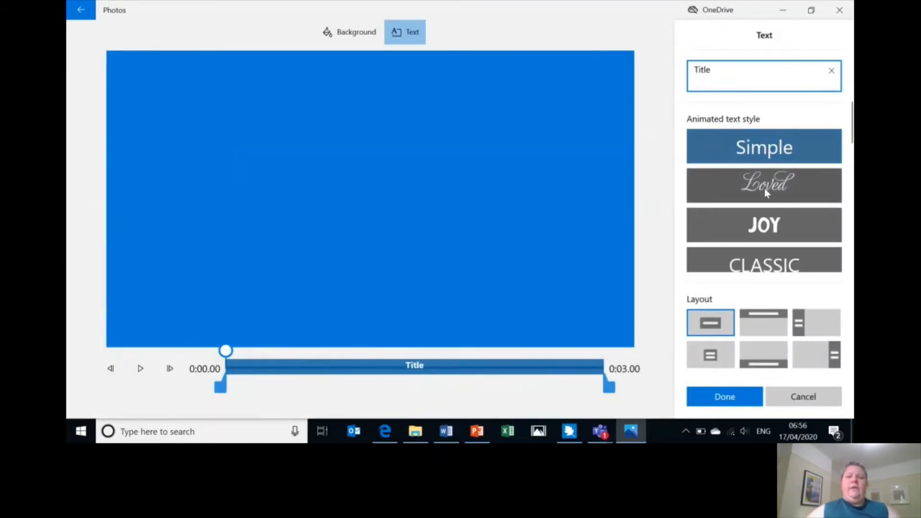
pyautogui.write('Test')
pyautogui.click(764, 188)
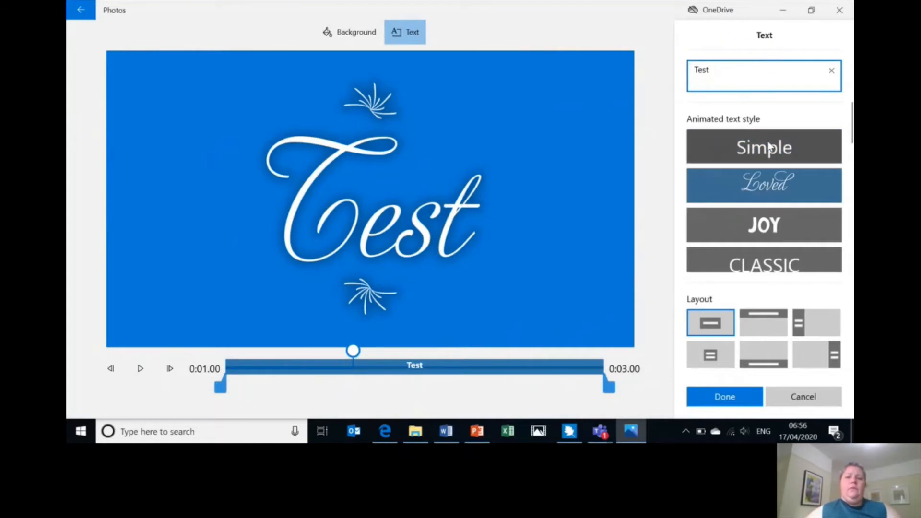
pyautogui.click(769, 147)
pyautogui.click(764, 190)
pyautogui.click(772, 232)
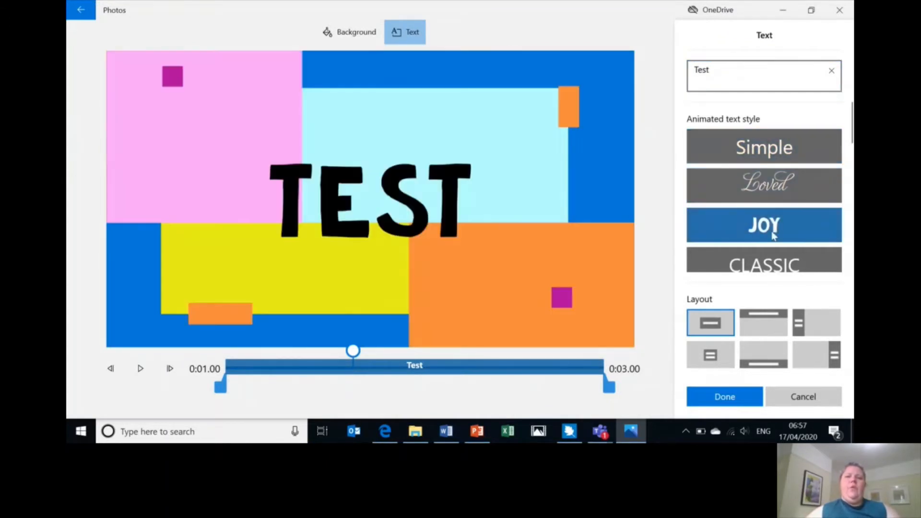
pyautogui.click(773, 261)
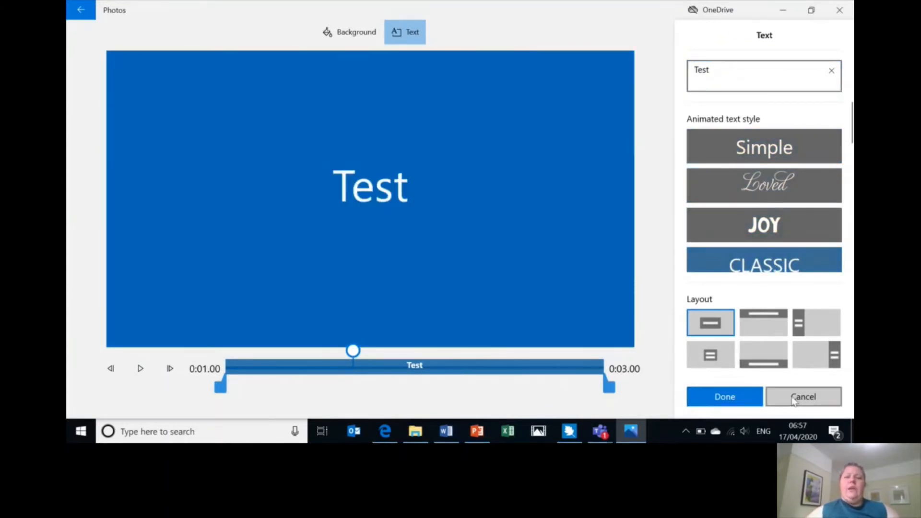
# - Choose a side-panel layout with the title on the left and apply the changes
pyautogui.click(710, 355)
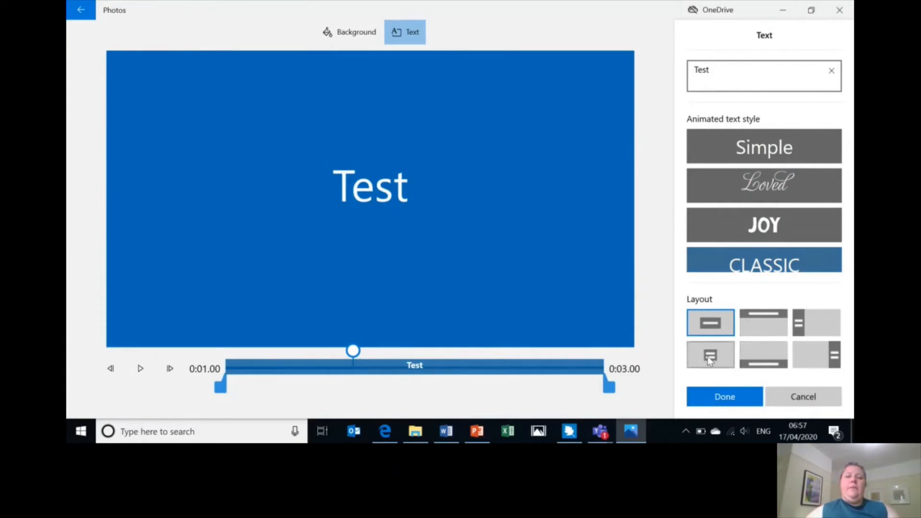
pyautogui.click(766, 362)
pyautogui.click(775, 312)
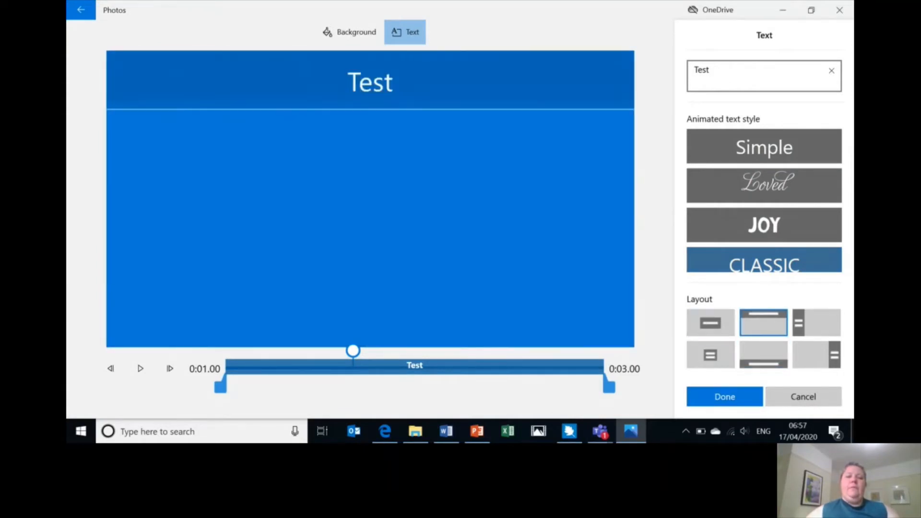
pyautogui.click(804, 350)
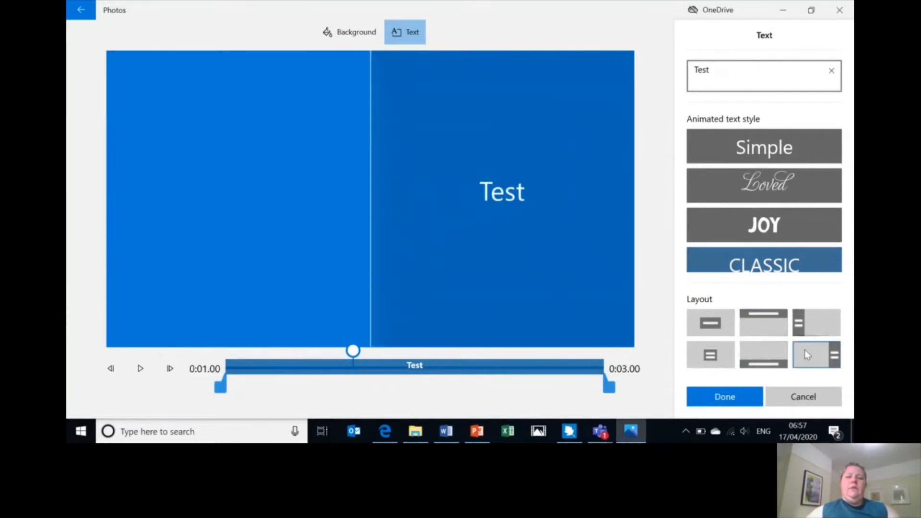
pyautogui.click(815, 323)
pyautogui.click(726, 394)
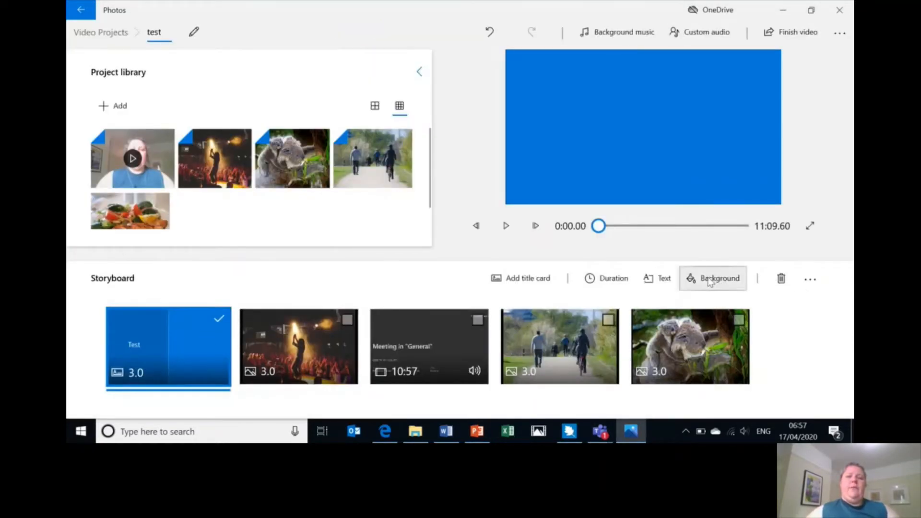
# - Give the title card a dark teal background
pyautogui.click(710, 281)
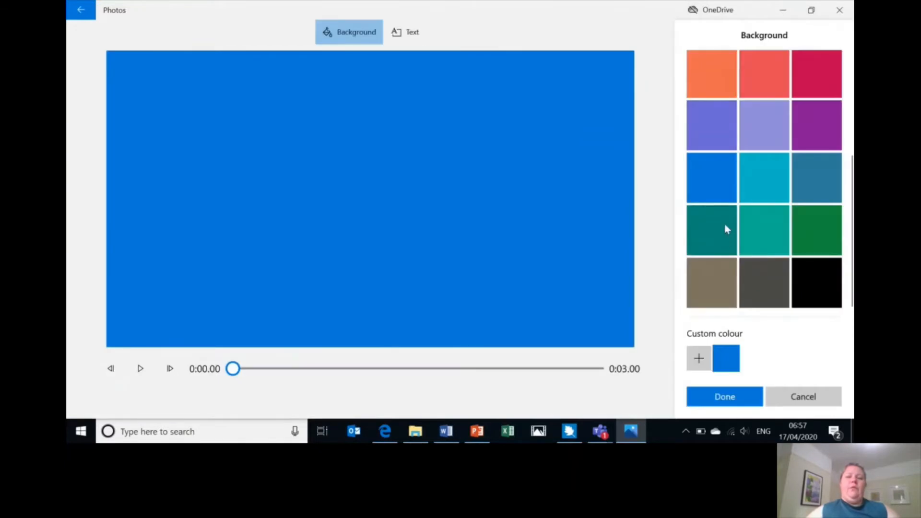
pyautogui.click(724, 228)
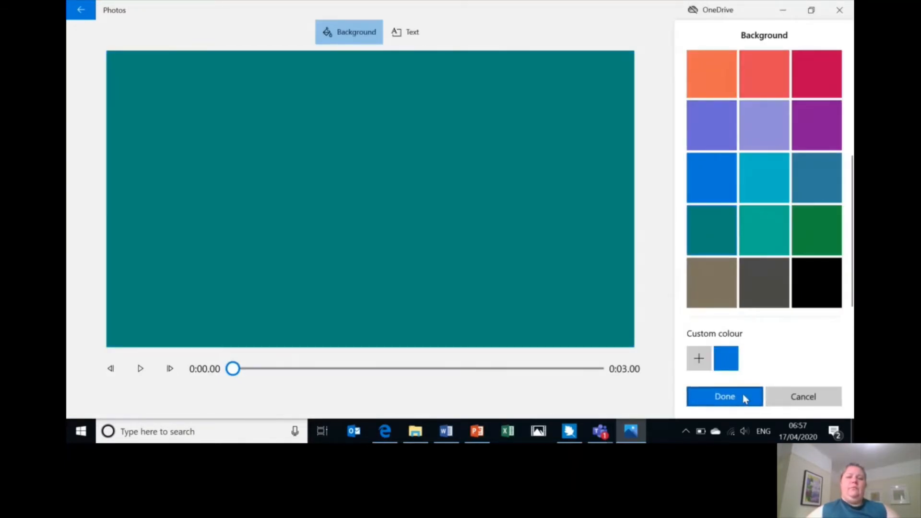
pyautogui.click(724, 396)
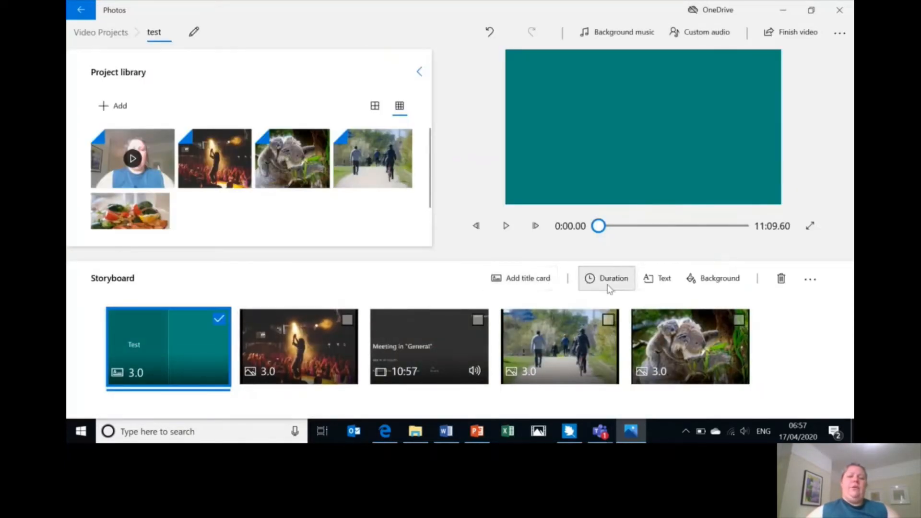
# - Set the title card's duration to 2 seconds
pyautogui.click(608, 282)
pyautogui.click(593, 145)
pyautogui.click(325, 359)
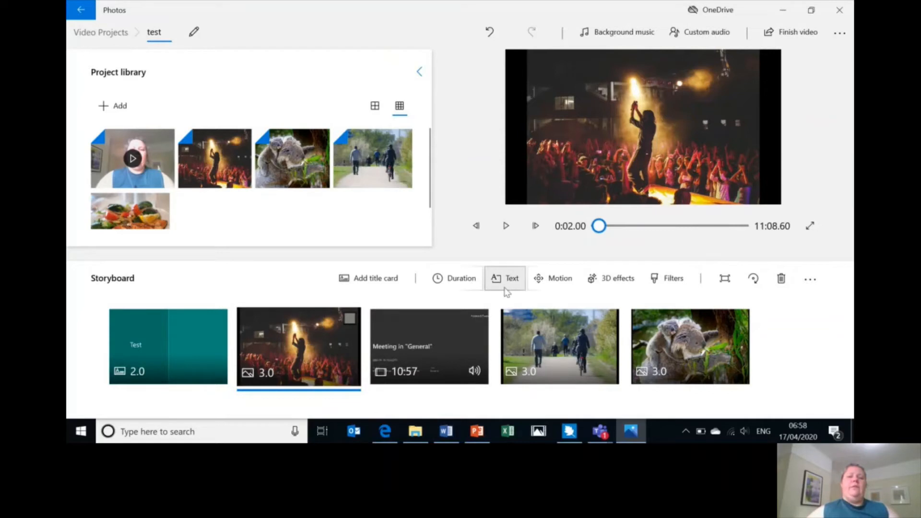
# - Add an enlarged, repositioned Atomic motion effect to the concert photo lasting to 0:03.00, then preview it
pyautogui.click(610, 280)
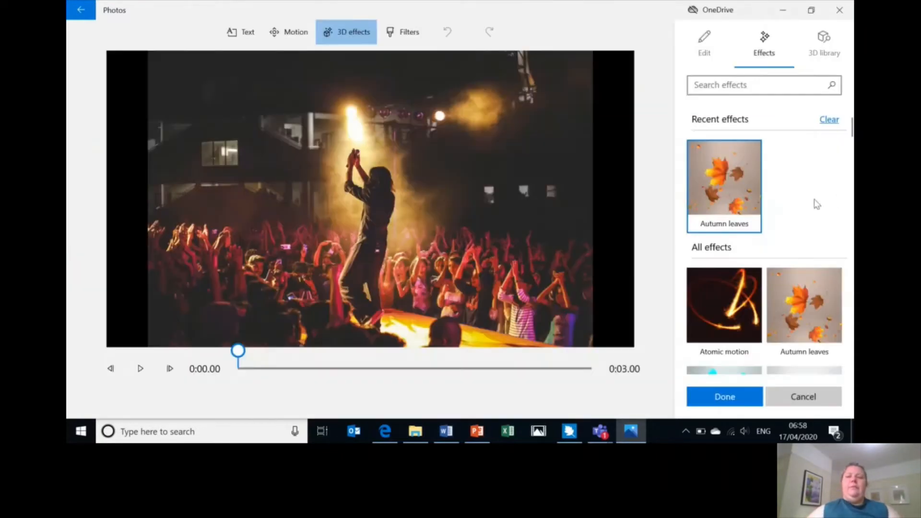
pyautogui.click(727, 307)
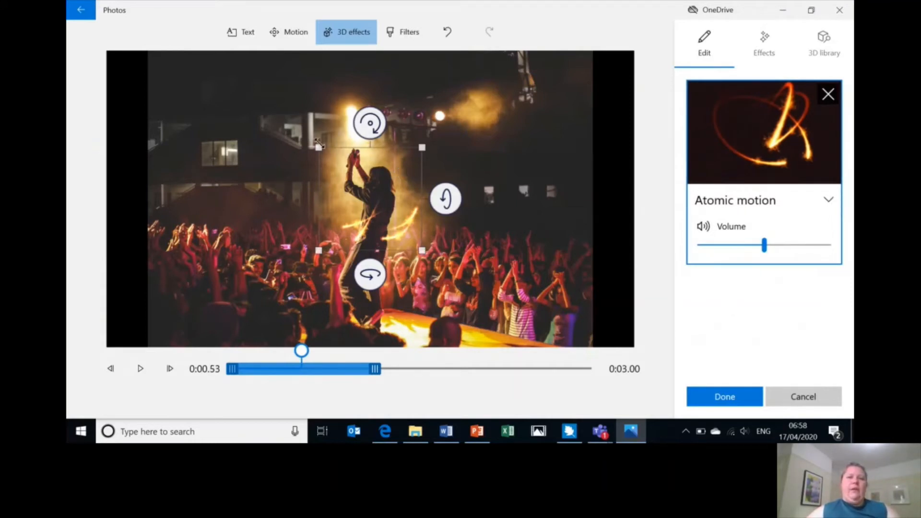
pyautogui.moveTo(318, 147); pyautogui.dragTo(237, 71)
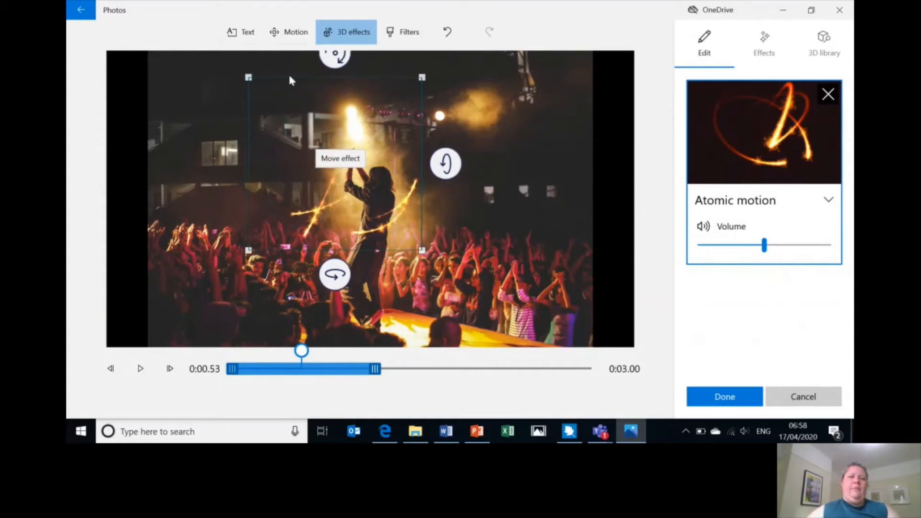
pyautogui.moveTo(360, 92); pyautogui.dragTo(316, 58)
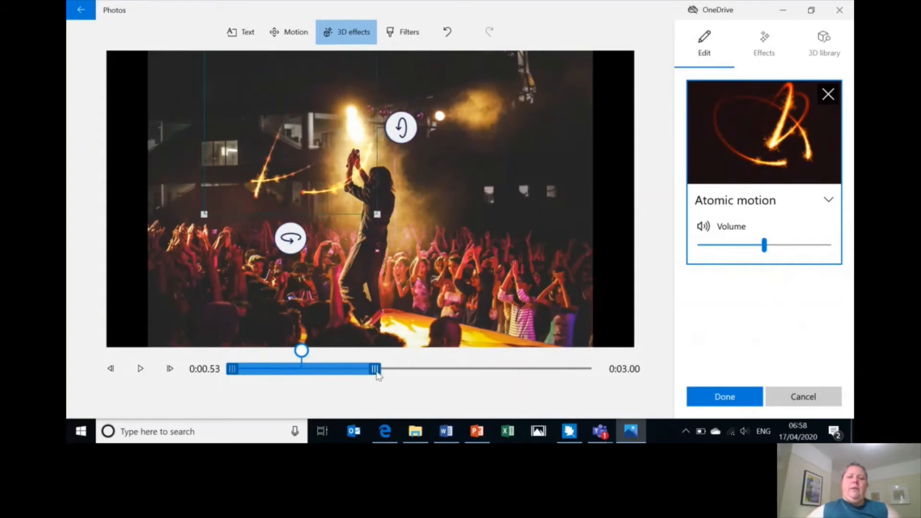
pyautogui.moveTo(376, 373); pyautogui.dragTo(605, 393)
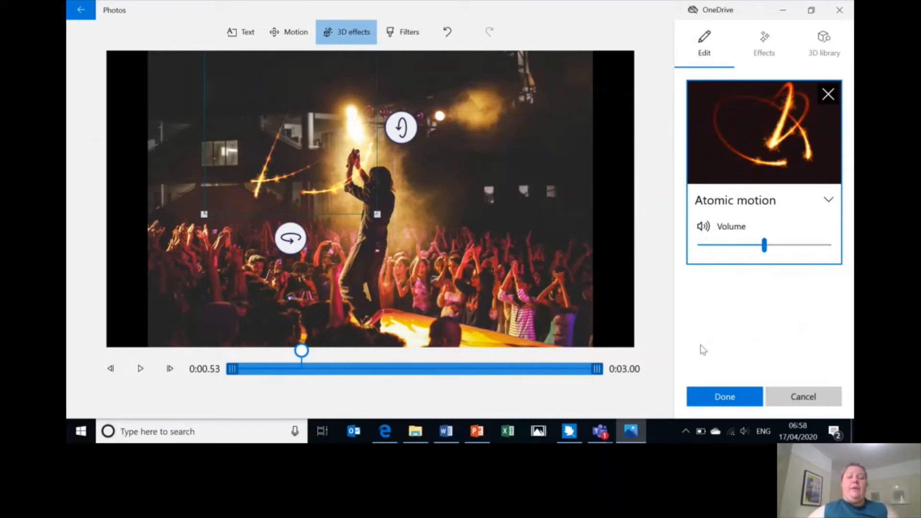
pyautogui.click(728, 404)
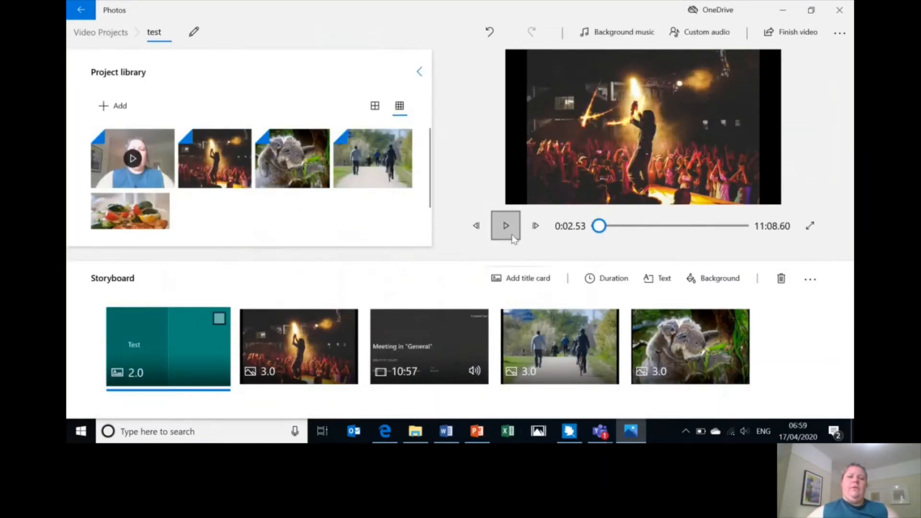
pyautogui.click(506, 225)
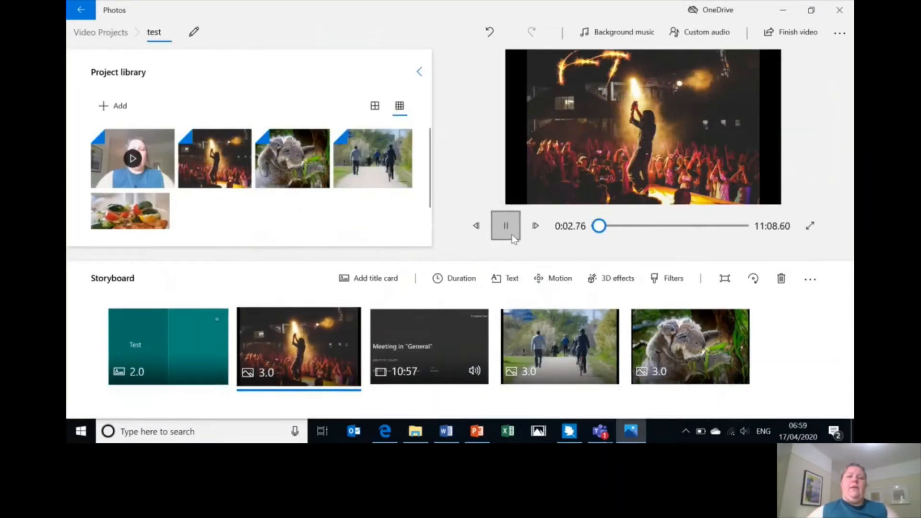
pyautogui.click(433, 349)
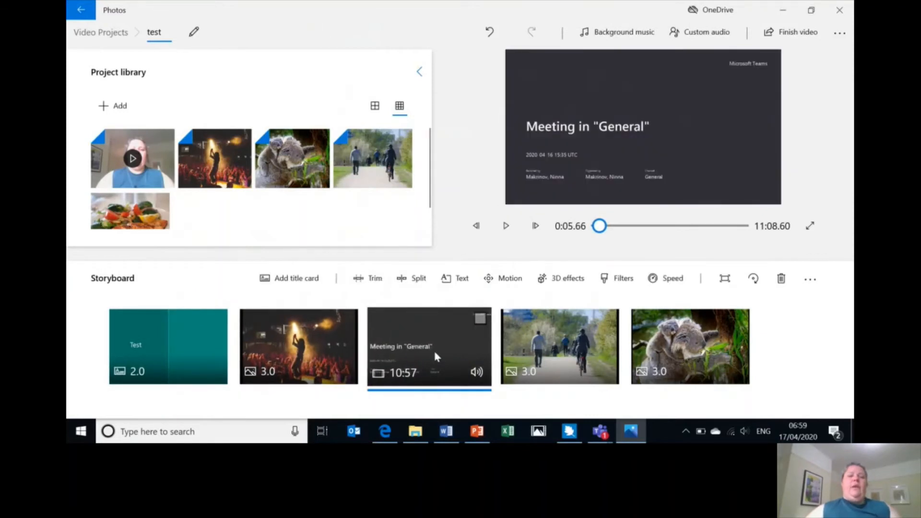
# - Trim the meeting clip to keep 0:31.46 to 10:26.06, a 9:54.60 length
pyautogui.click(357, 282)
pyautogui.moveTo(223, 386)
pyautogui.mouseDown()
pyautogui.moveTo(287, 390)
pyautogui.moveTo(206, 380)
pyautogui.moveTo(272, 376)
pyautogui.moveTo(219, 377)
pyautogui.moveTo(239, 382)
pyautogui.mouseUp()
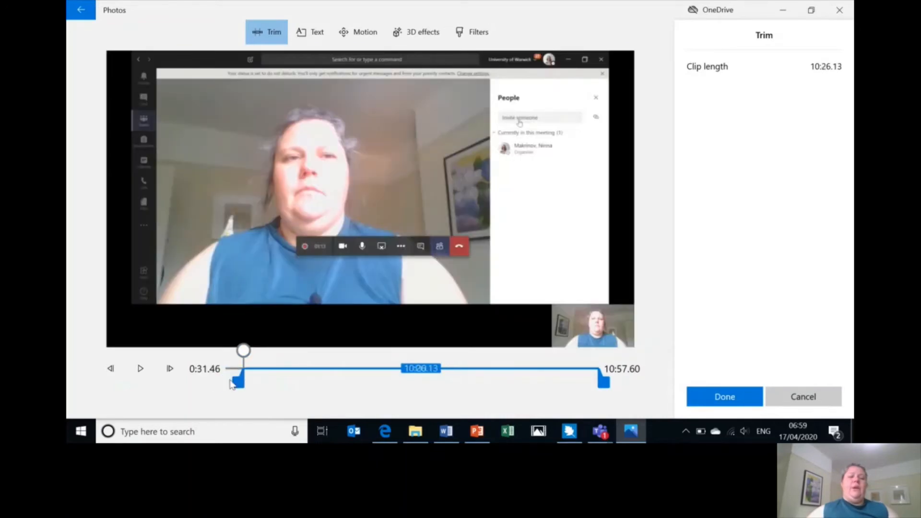
pyautogui.moveTo(603, 387); pyautogui.dragTo(585, 390)
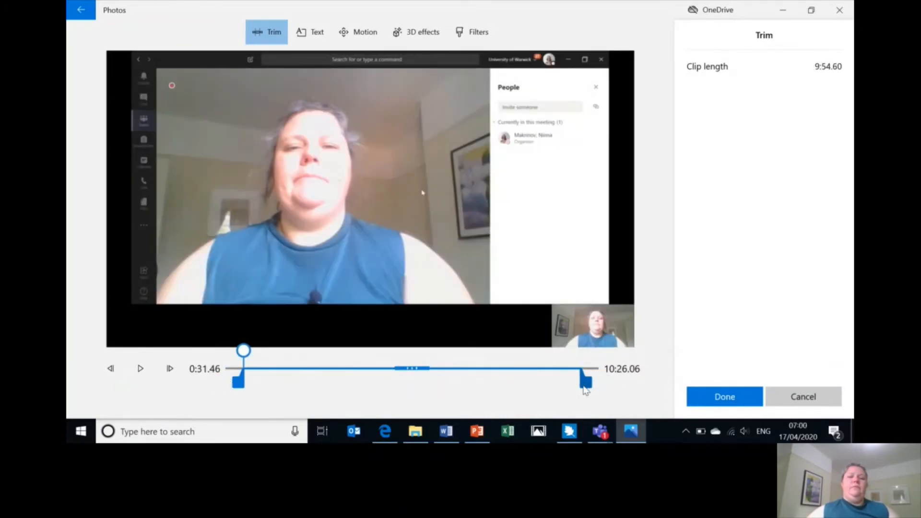
pyautogui.click(724, 398)
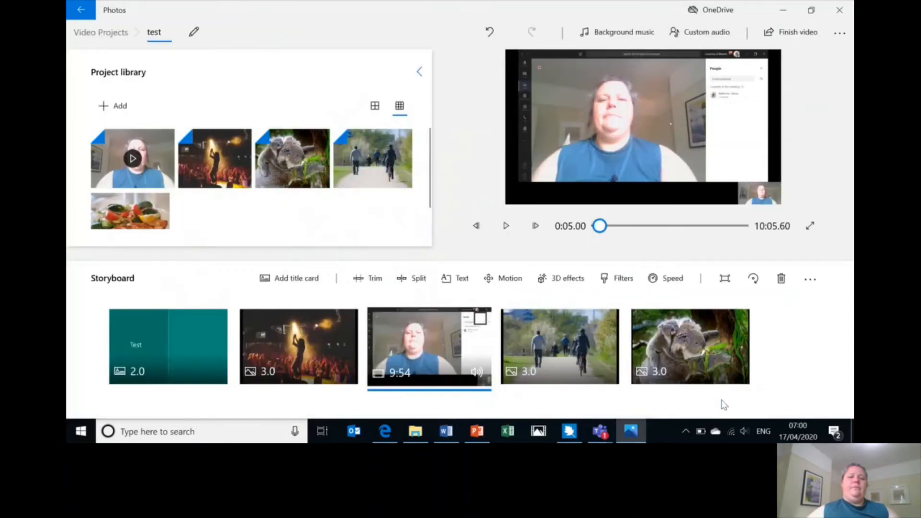
# - Split the trimmed meeting video at 0:23.23
pyautogui.click(413, 278)
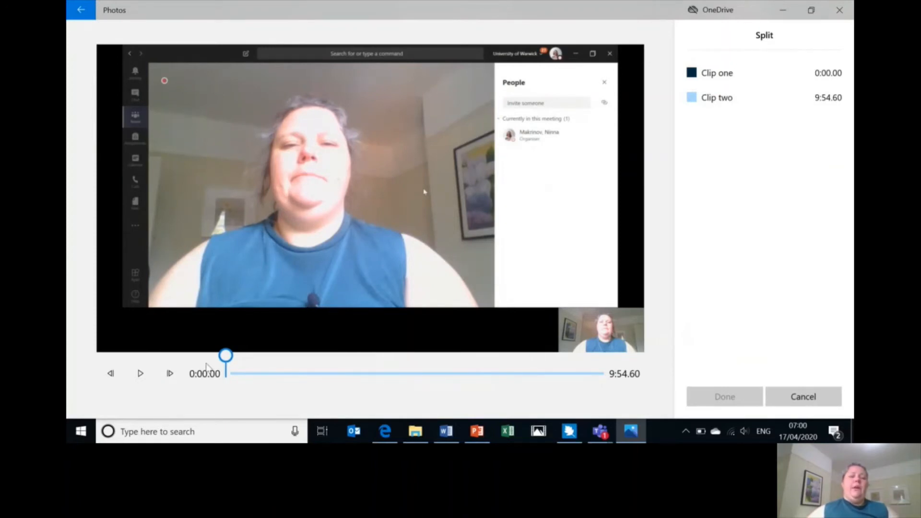
pyautogui.click(137, 385)
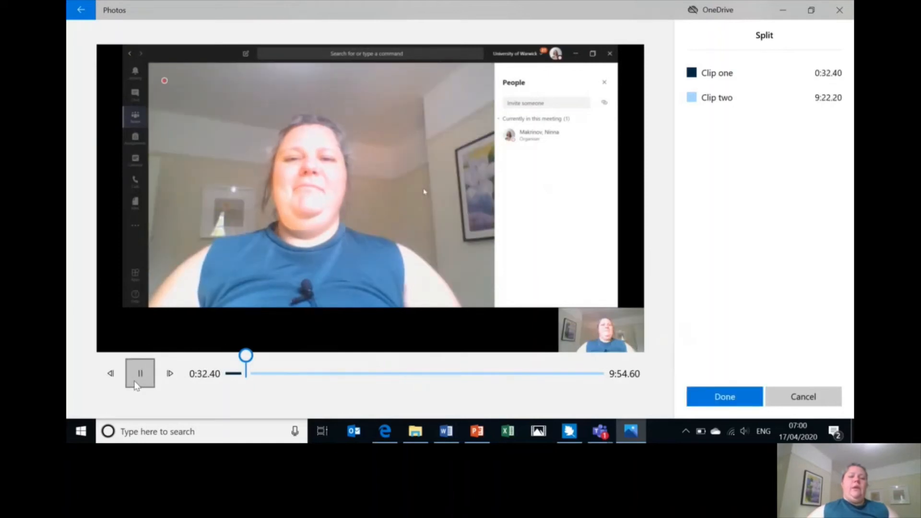
pyautogui.click(136, 385)
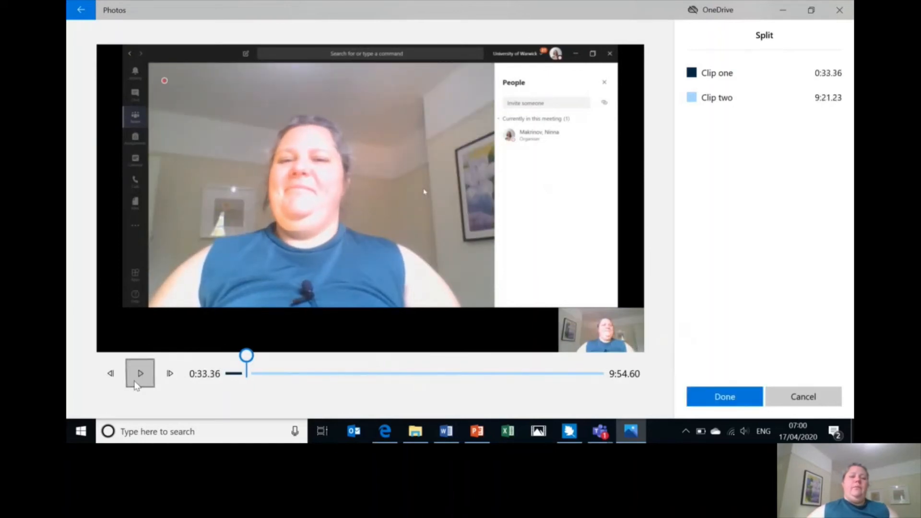
pyautogui.click(247, 359)
pyautogui.moveTo(248, 362)
pyautogui.mouseDown()
pyautogui.moveTo(286, 366)
pyautogui.moveTo(242, 372)
pyautogui.mouseUp()
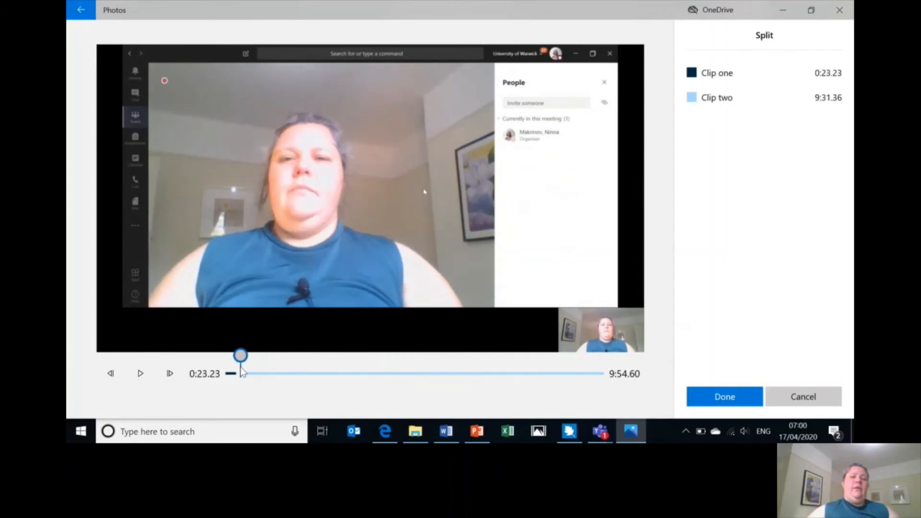
pyautogui.click(731, 401)
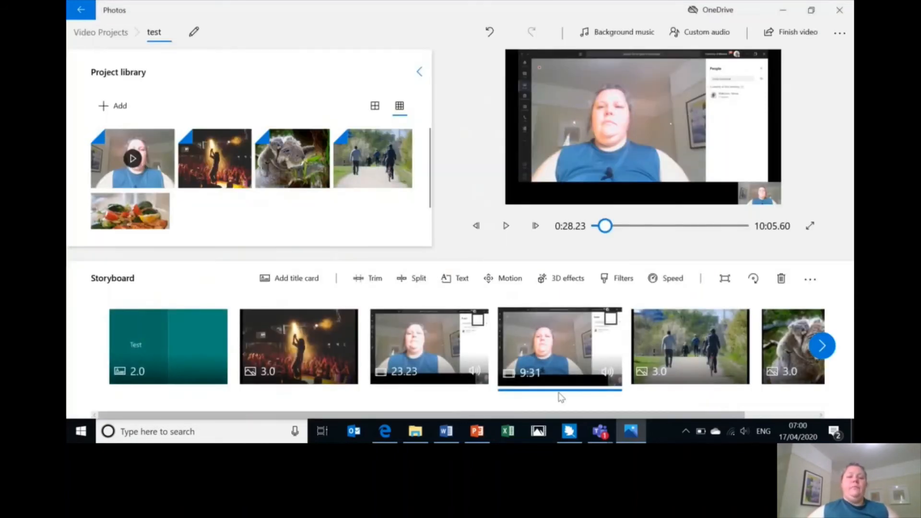
# - Split the remaining 9:31 clip at 3:35.03 into 3:35 and 5:56 parts
pyautogui.click(480, 319)
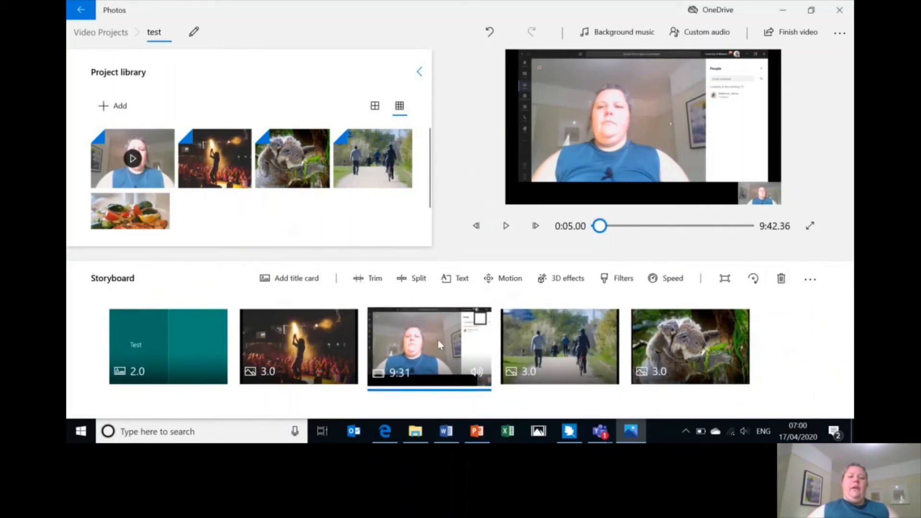
pyautogui.click(411, 283)
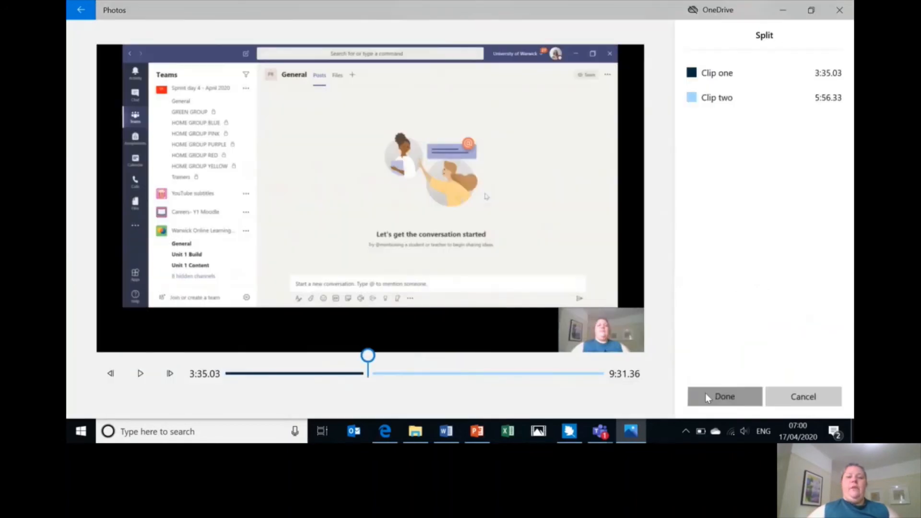
pyautogui.click(707, 397)
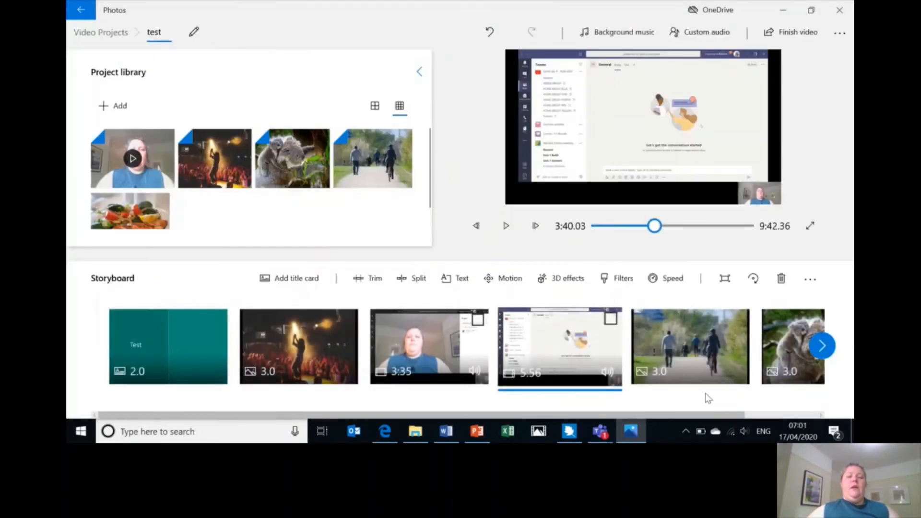
# - Move the Test title card after the 3:35 clip and the 5:56 clip to the front
pyautogui.moveTo(707, 358)
pyautogui.mouseDown()
pyautogui.moveTo(569, 357)
pyautogui.moveTo(719, 354)
pyautogui.mouseUp()
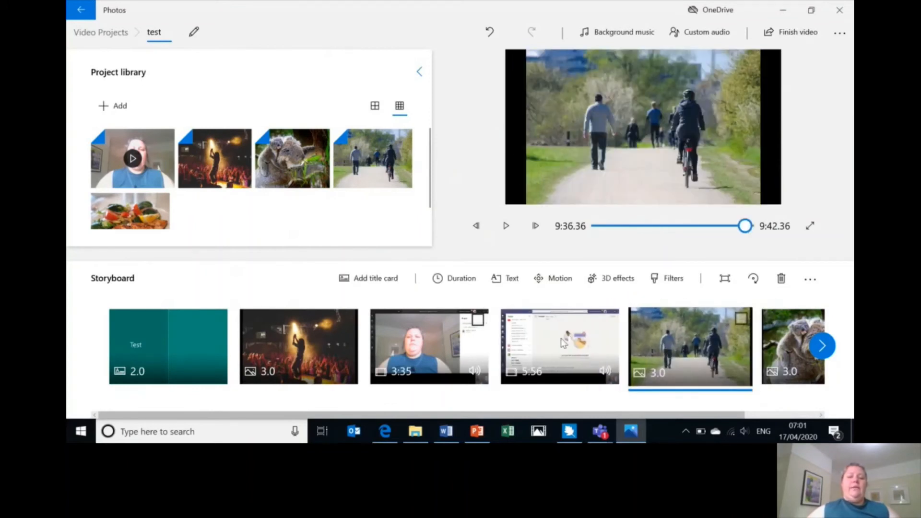
pyautogui.moveTo(150, 349); pyautogui.dragTo(441, 357)
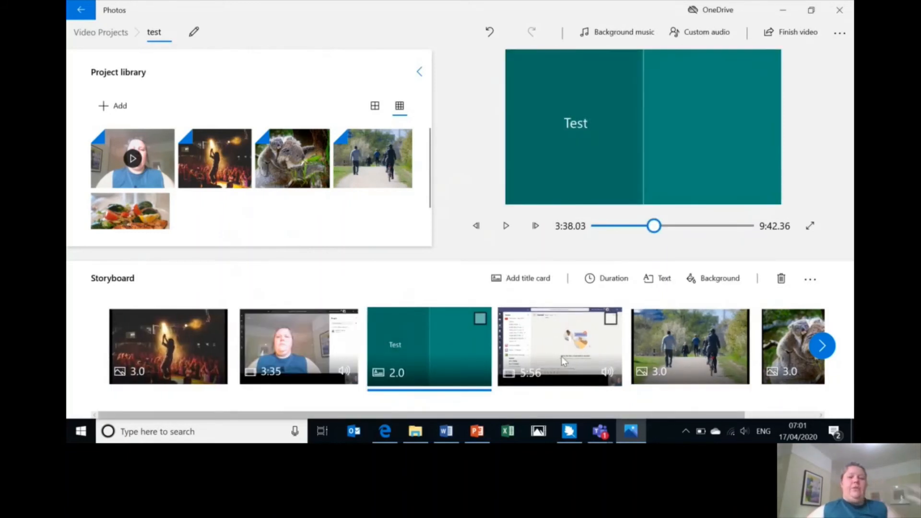
pyautogui.moveTo(561, 355); pyautogui.dragTo(168, 366)
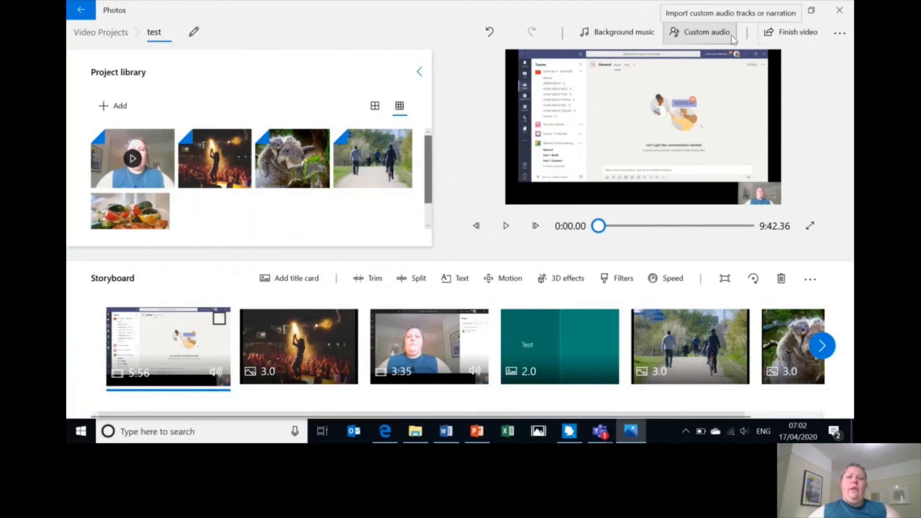
# - Open the Finish video export options, cancel without exporting, then open the project's more-options menu
pyautogui.click(794, 37)
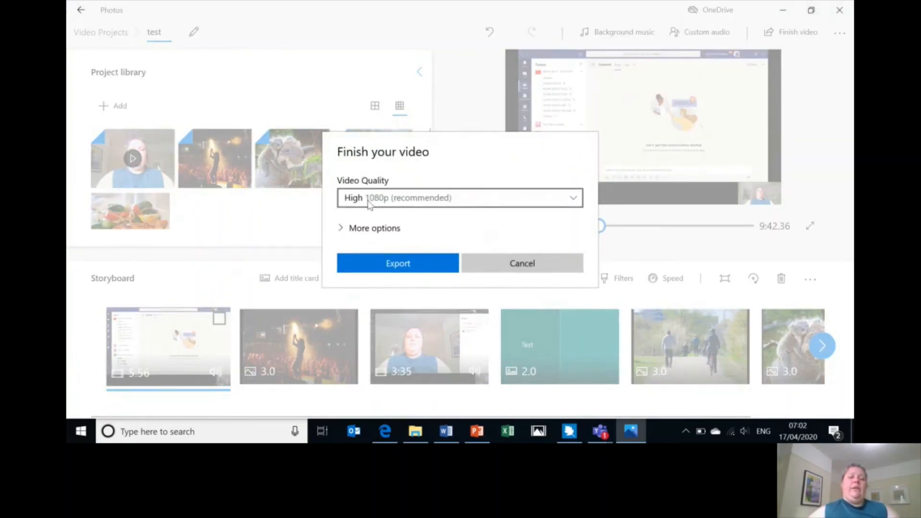
pyautogui.click(525, 265)
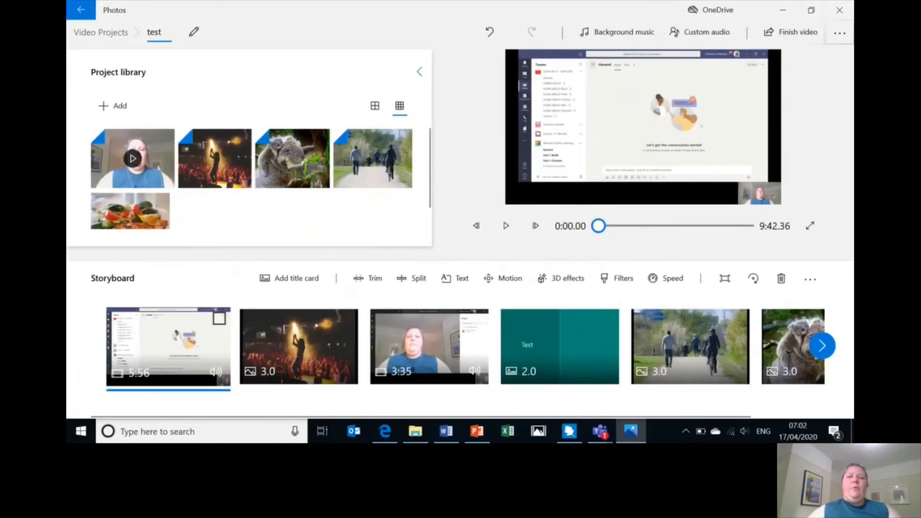
pyautogui.click(841, 38)
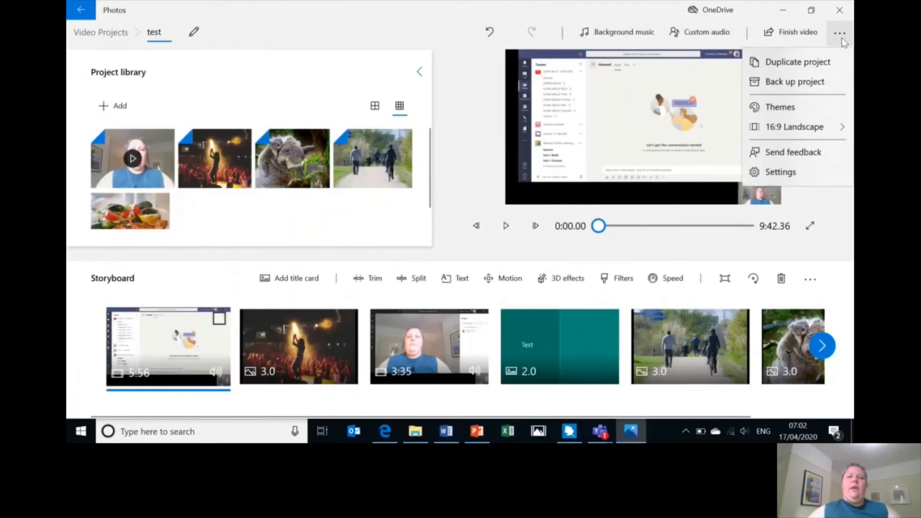